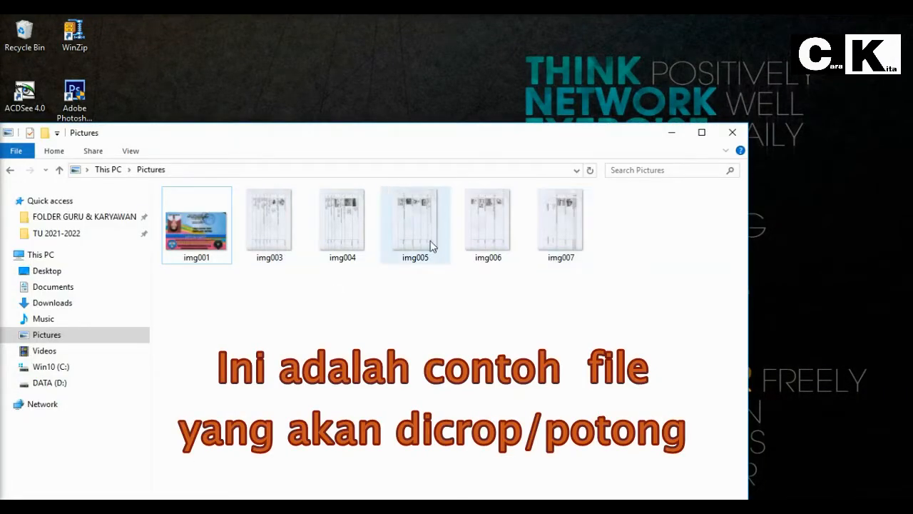
# Step: Open the img004 scan from the Pictures folder in Paint and maximize its window
pyautogui.moveTo(629, 345); pyautogui.dragTo(269, 232)
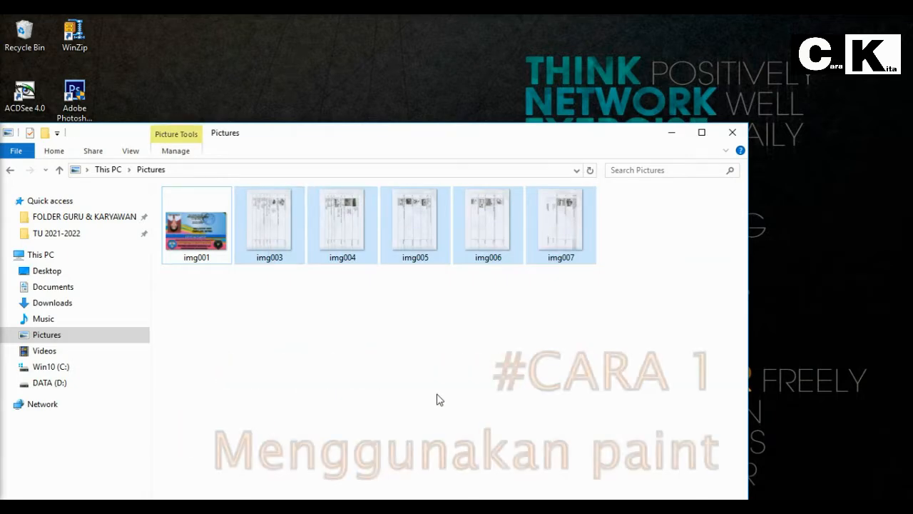
pyautogui.click(380, 278)
pyautogui.click(352, 256)
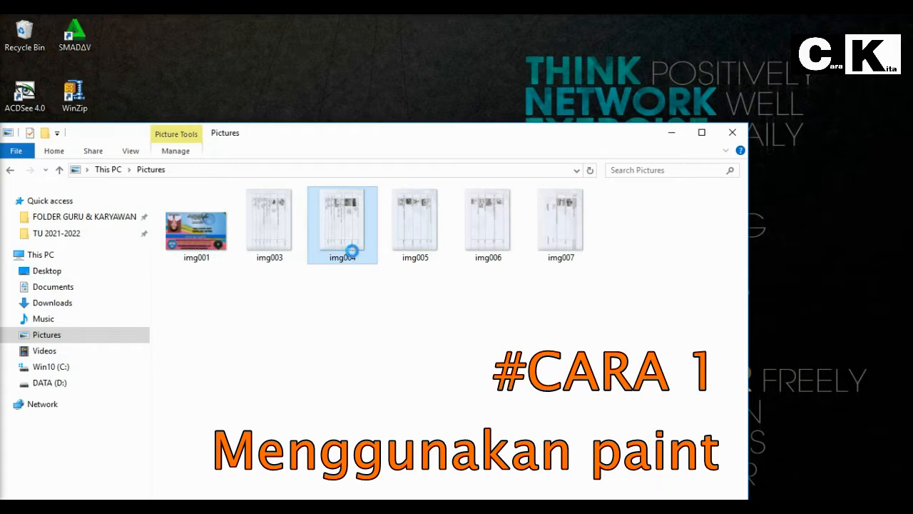
pyautogui.click(497, 467)
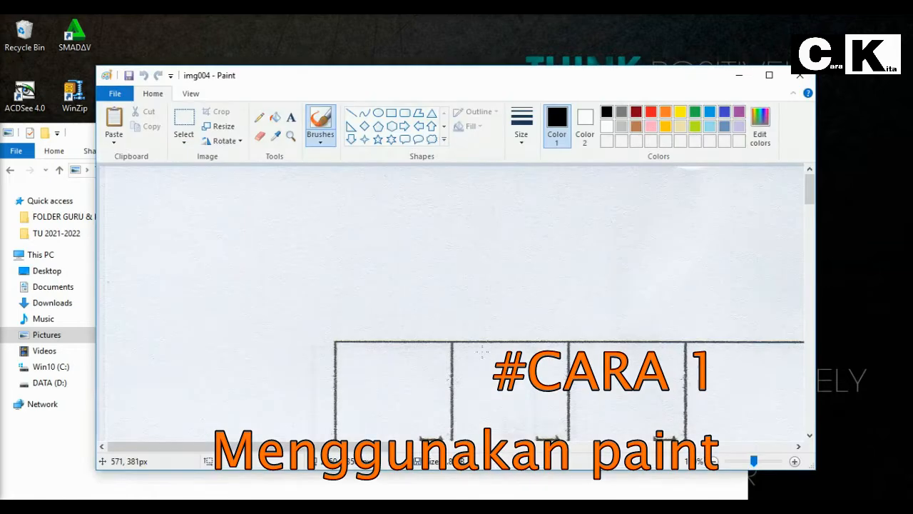
pyautogui.scroll(-1, 465, 274)
pyautogui.scroll(-1, 464, 280)
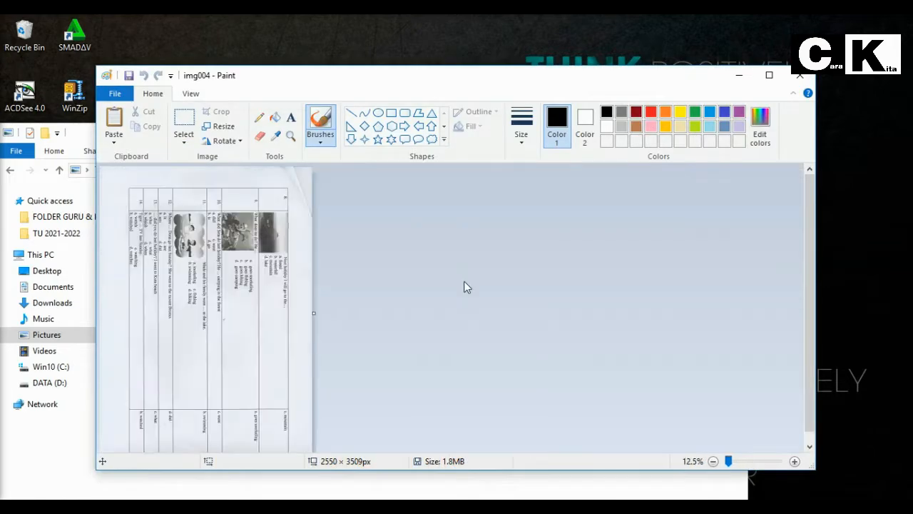
pyautogui.click(769, 75)
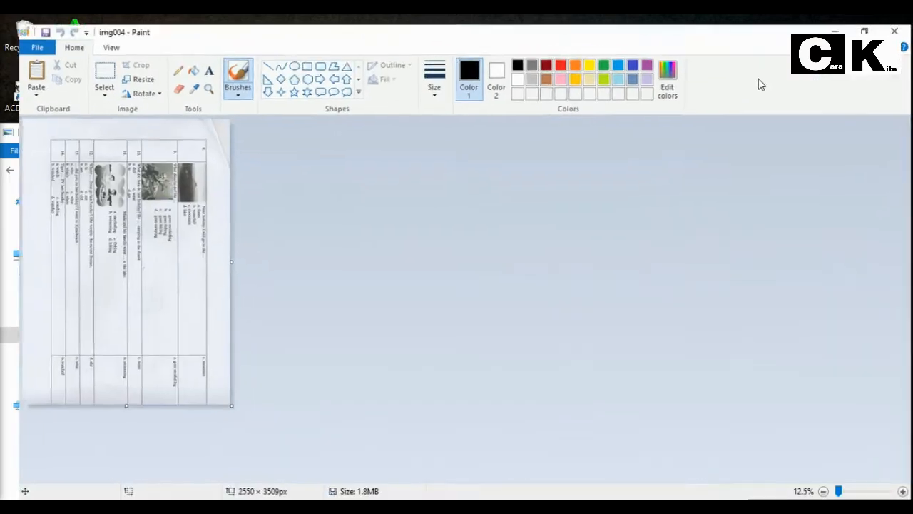
# Step: Crop the scan to the diver picture beside question 9, about 385 × 481 px, and rotate it left 90°
pyautogui.scroll(1, 266, 202)
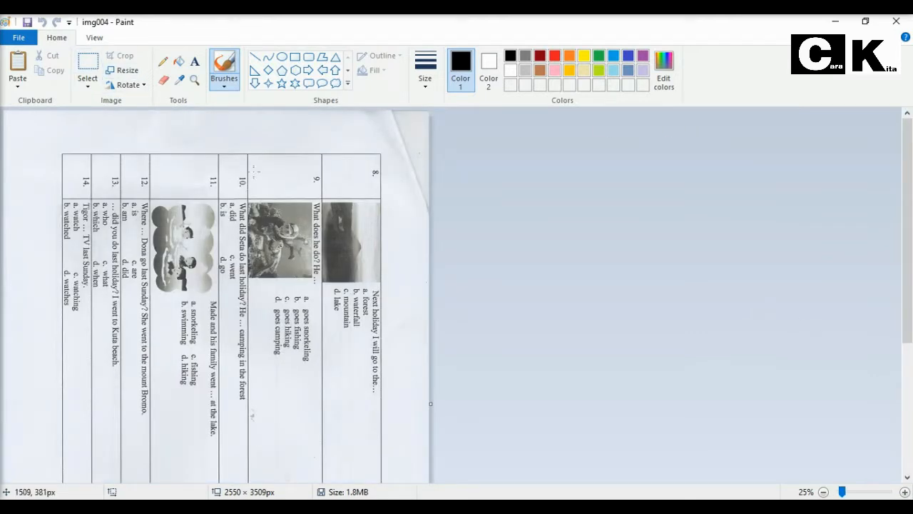
pyautogui.click(86, 61)
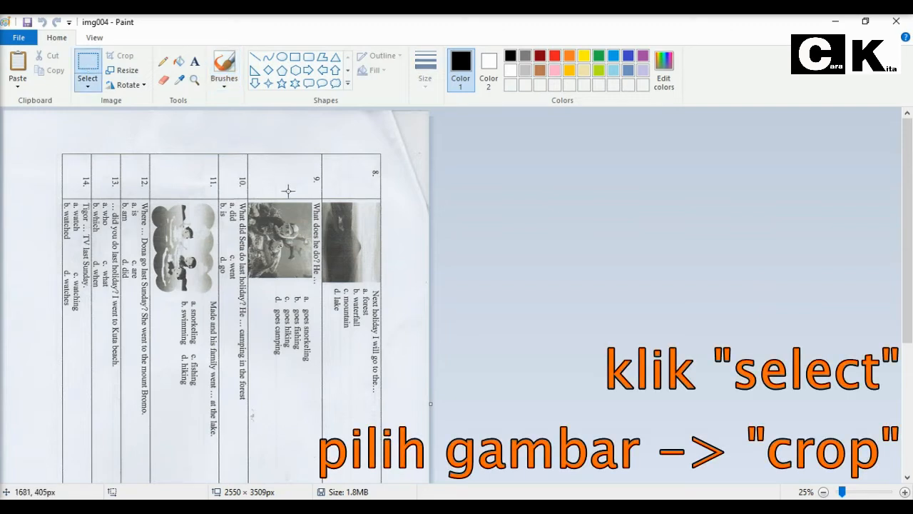
pyautogui.moveTo(249, 200); pyautogui.dragTo(313, 279)
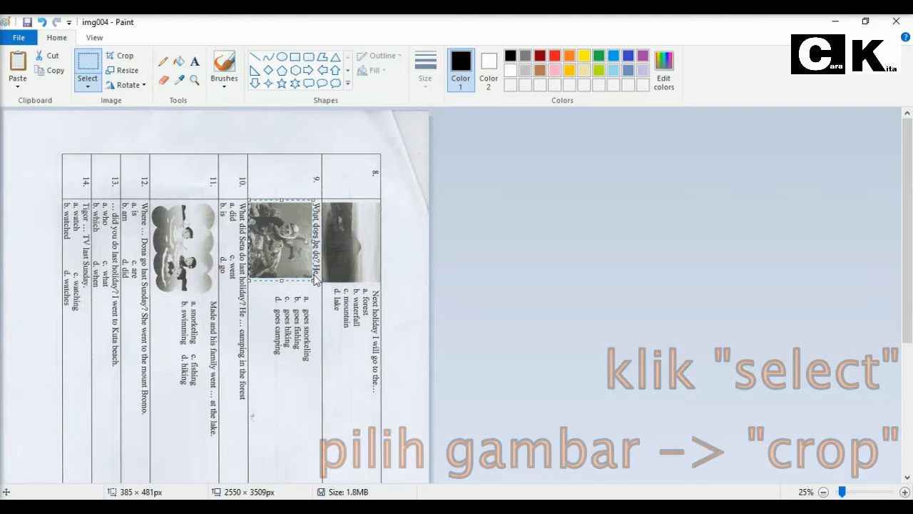
pyautogui.click(126, 57)
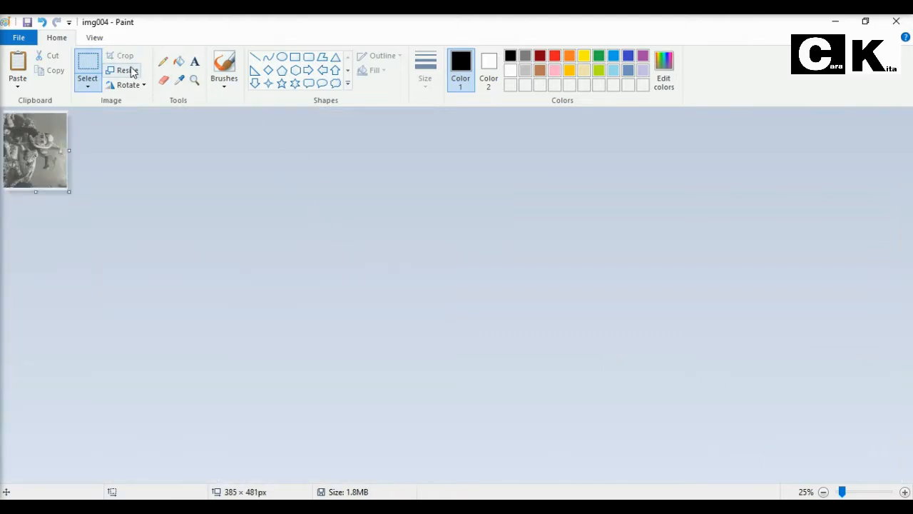
pyautogui.click(136, 86)
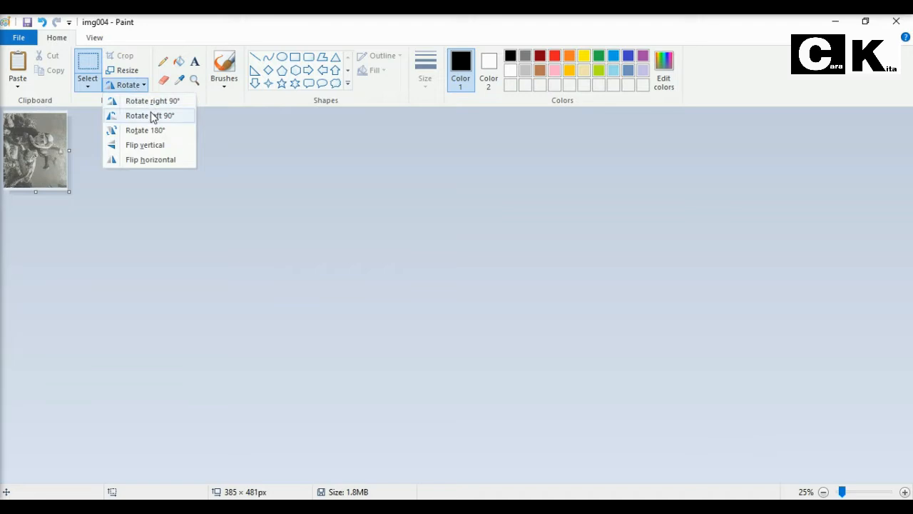
pyautogui.click(151, 116)
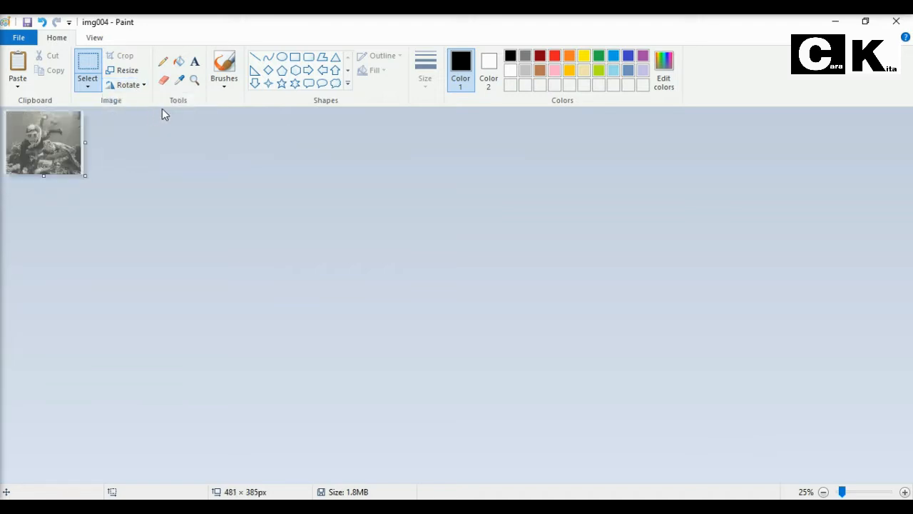
pyautogui.moveTo(85, 176); pyautogui.dragTo(198, 250)
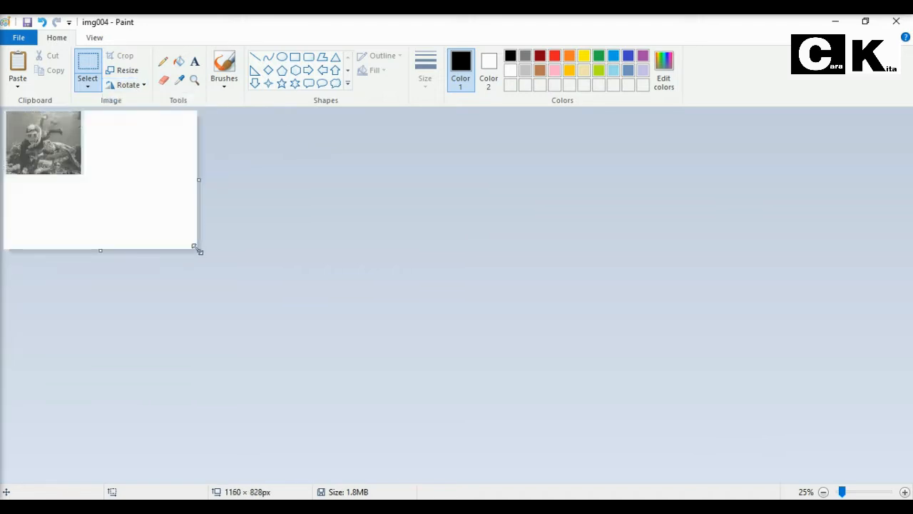
pyautogui.hotkey('ctrl', 'z')
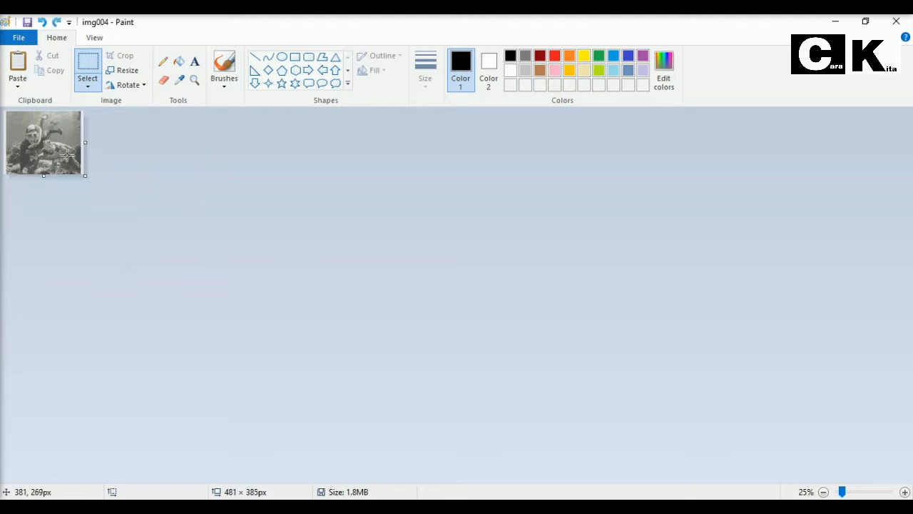
# Step: Save the cropped picture as a JPEG named img004 in the Pictures folder, replacing the existing file
pyautogui.click(18, 37)
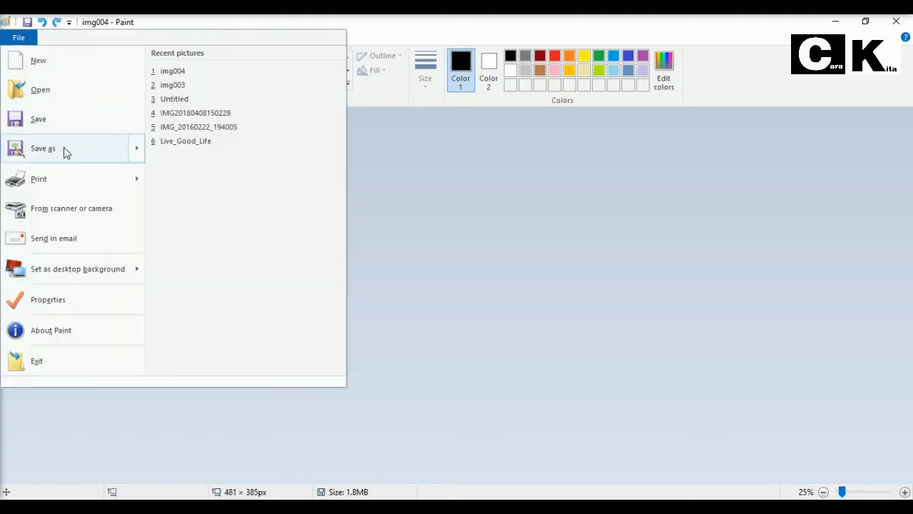
pyautogui.moveTo(116, 143)
pyautogui.click(189, 121)
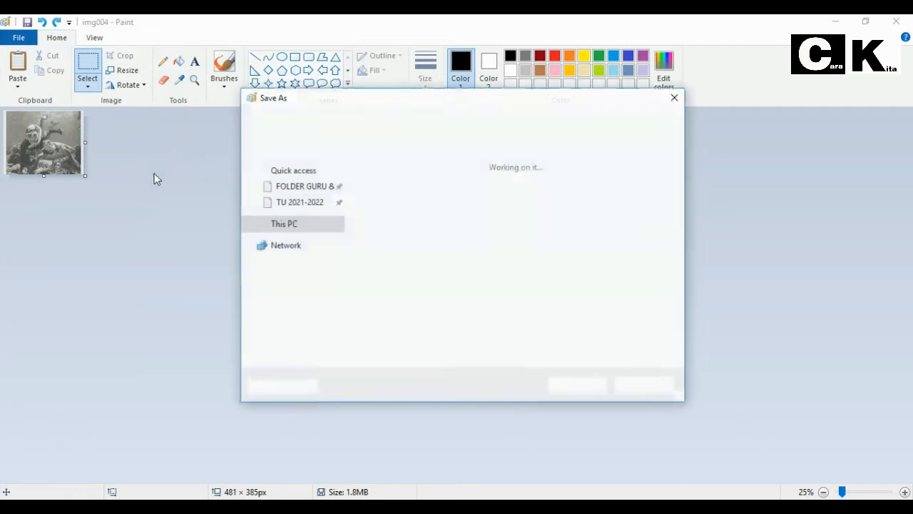
pyautogui.click(294, 263)
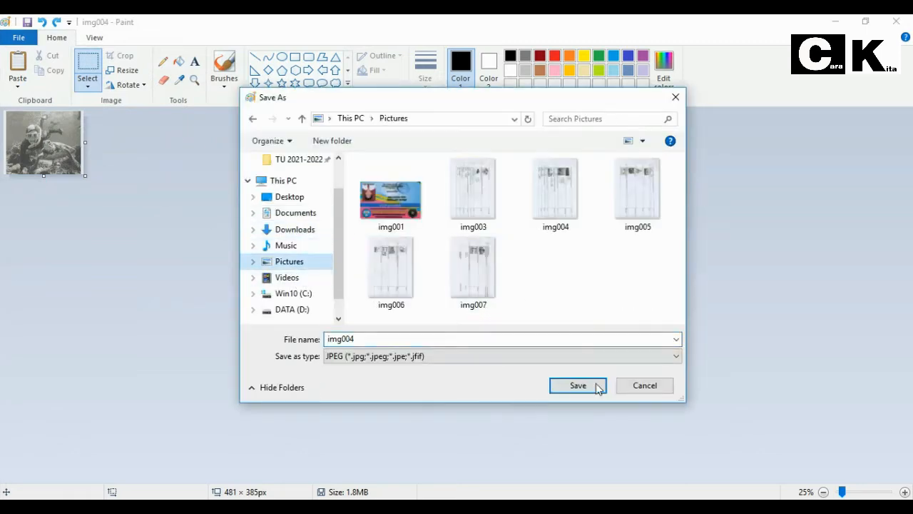
pyautogui.click(598, 386)
pyautogui.click(497, 269)
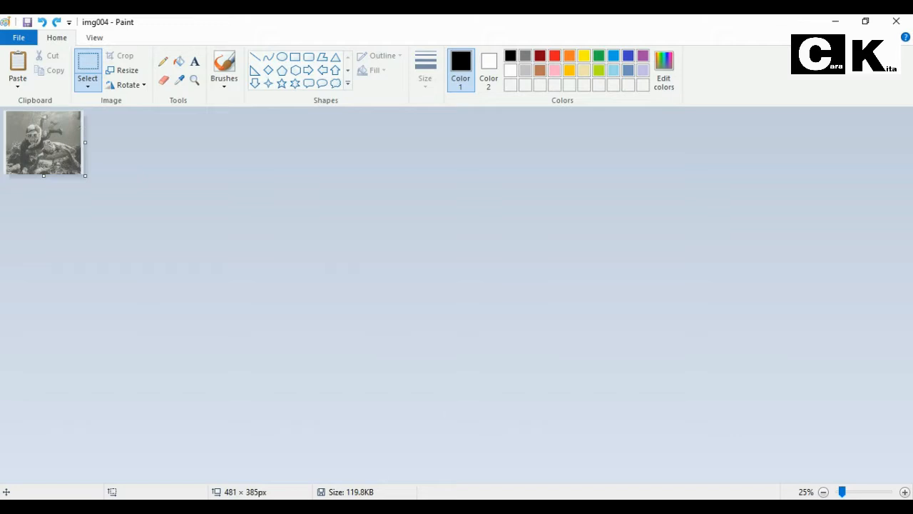
# Step: Switch to the Pictures folder, reopen the saved img004 to check the crop, and close that window
pyautogui.hotkey('alt', 'Tab')
pyautogui.click(425, 370)
pyautogui.click(363, 255)
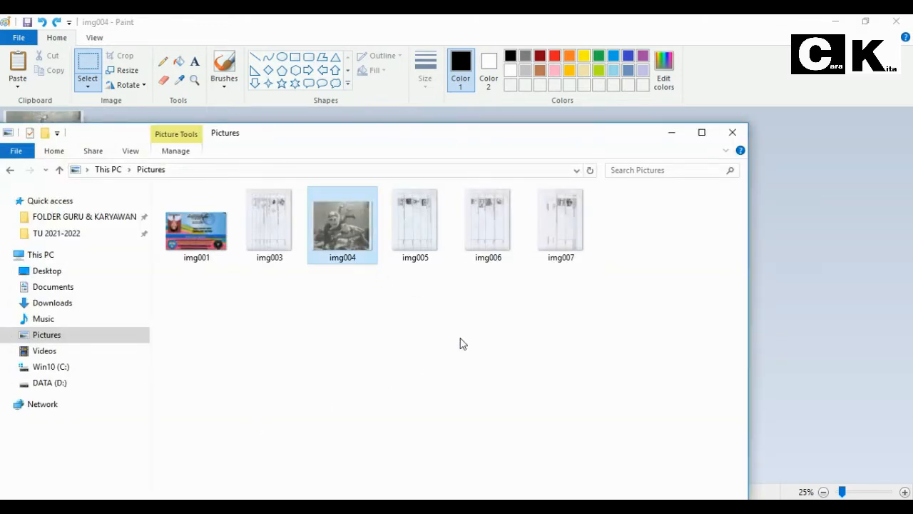
pyautogui.click(483, 380)
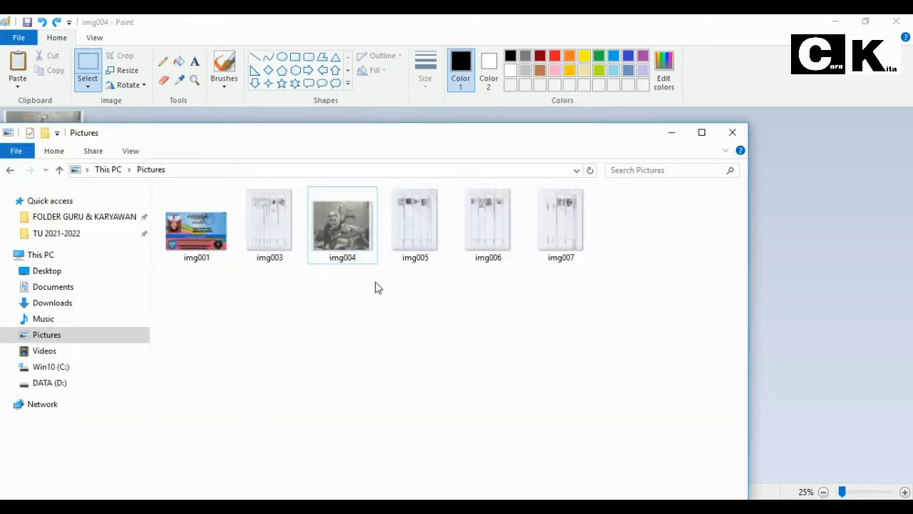
pyautogui.doubleClick(353, 249)
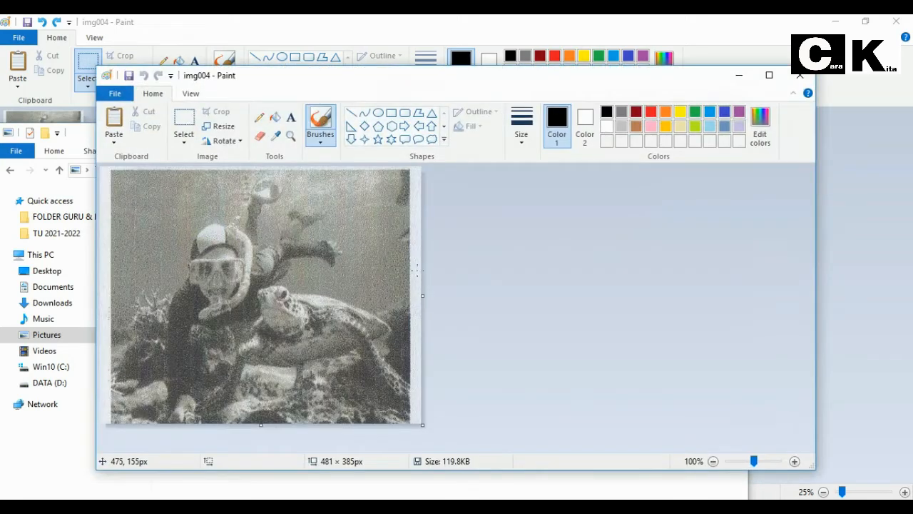
pyautogui.scroll(-1, 417, 273)
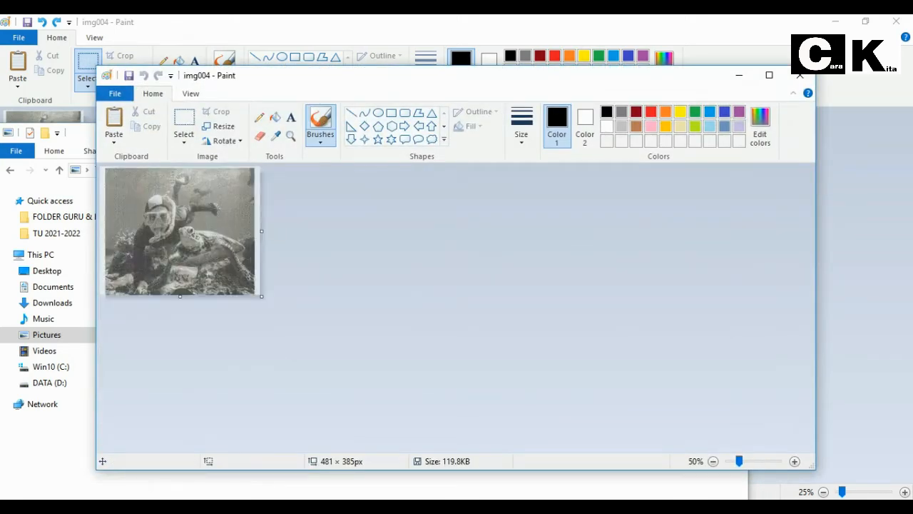
pyautogui.click(800, 76)
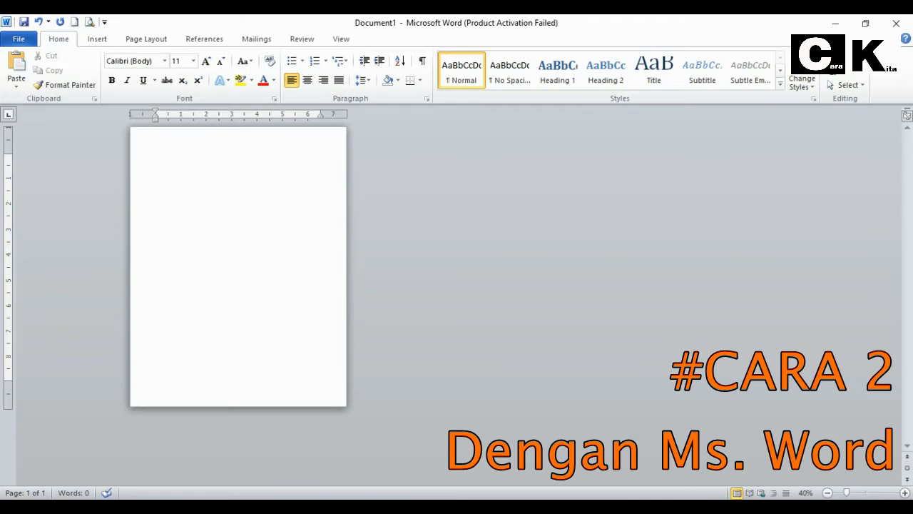
# Step: Switch to the Pictures folder in File Explorer and copy the img005 scan
pyautogui.hotkey('alt', 'Tab')
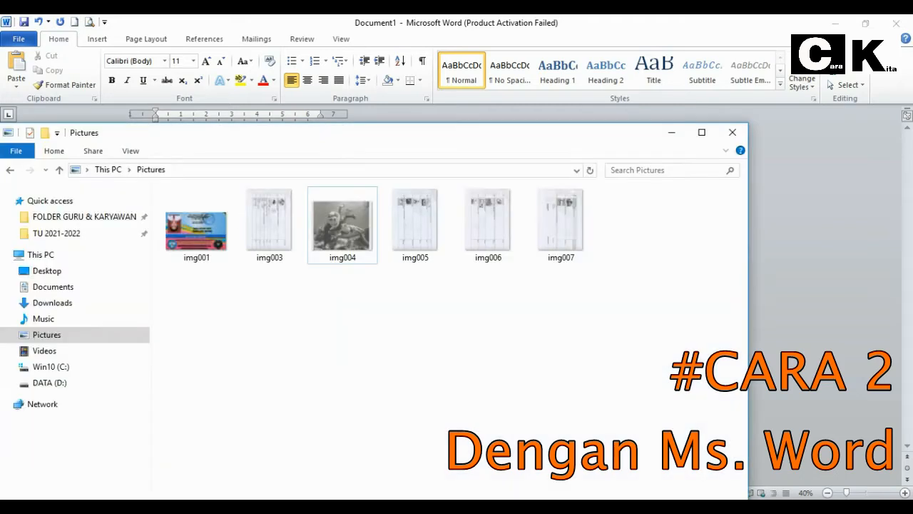
pyautogui.click(419, 244)
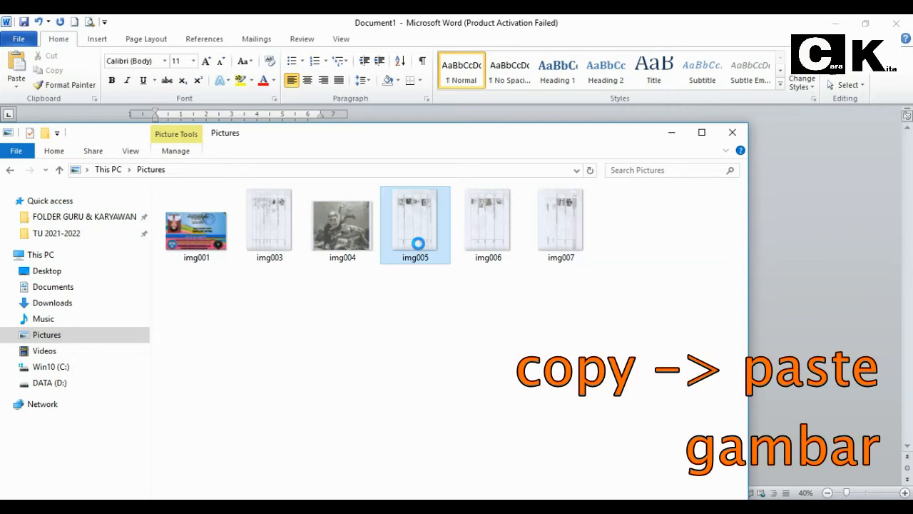
pyautogui.rightClick(418, 243)
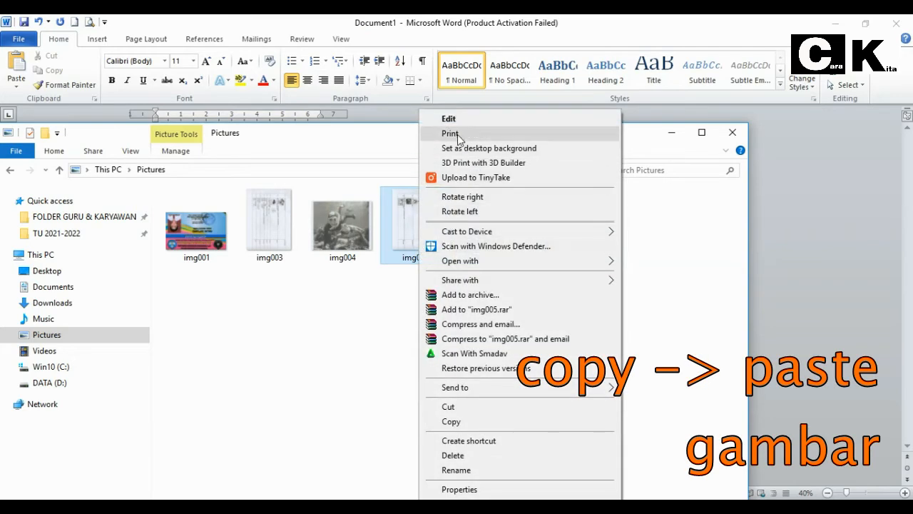
pyautogui.click(464, 421)
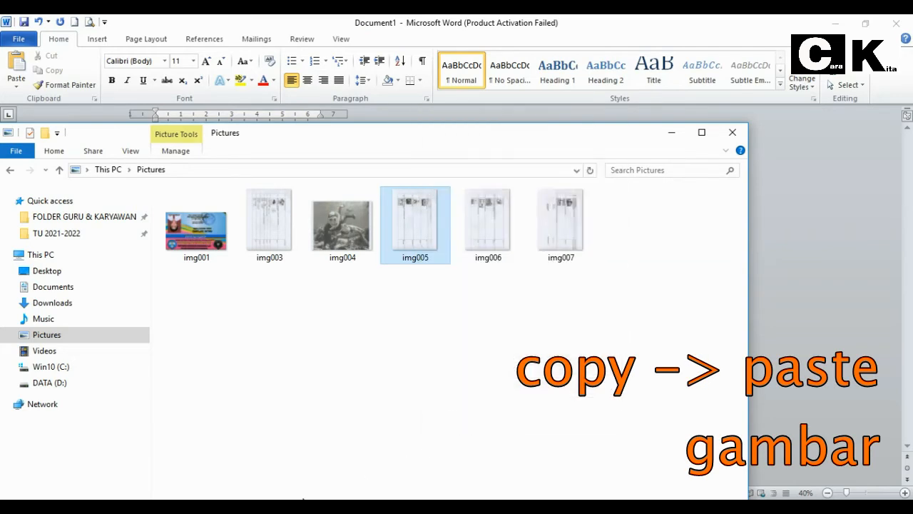
# Step: Switch to Word and paste the copied scan into the blank document
pyautogui.hotkey('alt', 'Tab')
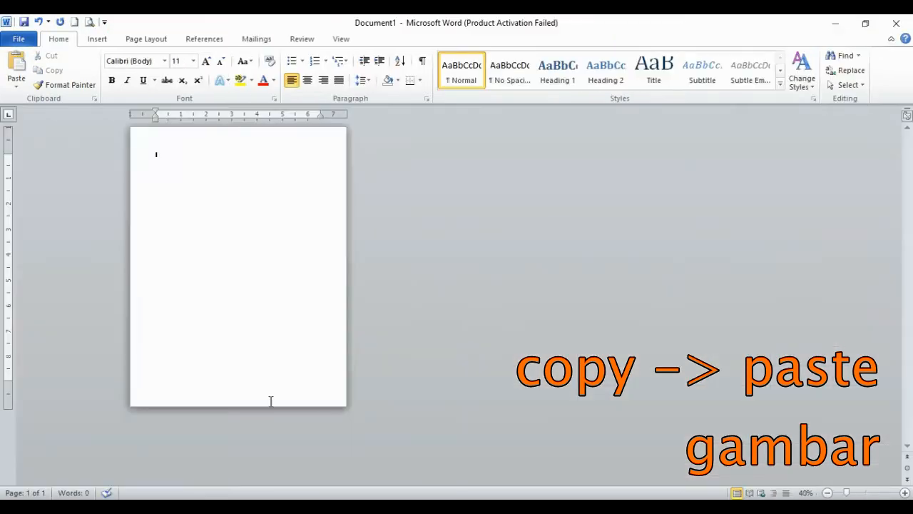
pyautogui.rightClick(229, 168)
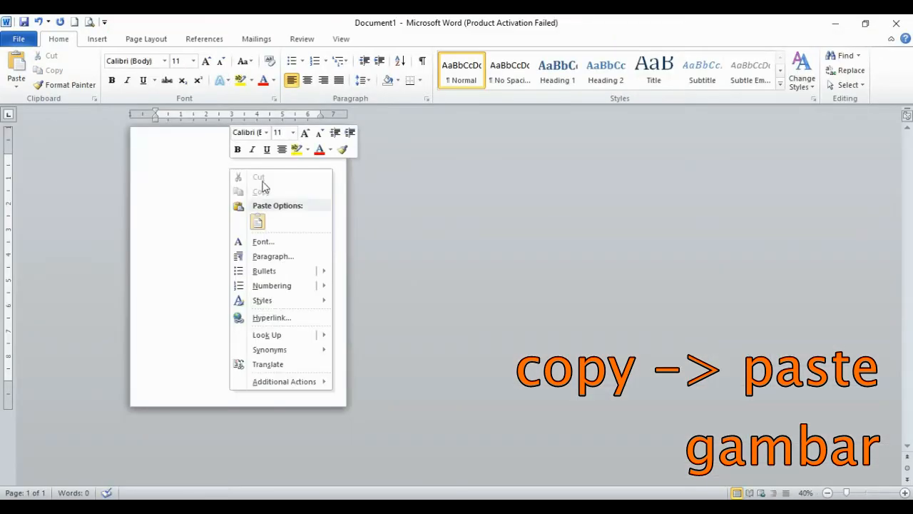
pyautogui.rightClick(204, 239)
pyautogui.click(233, 289)
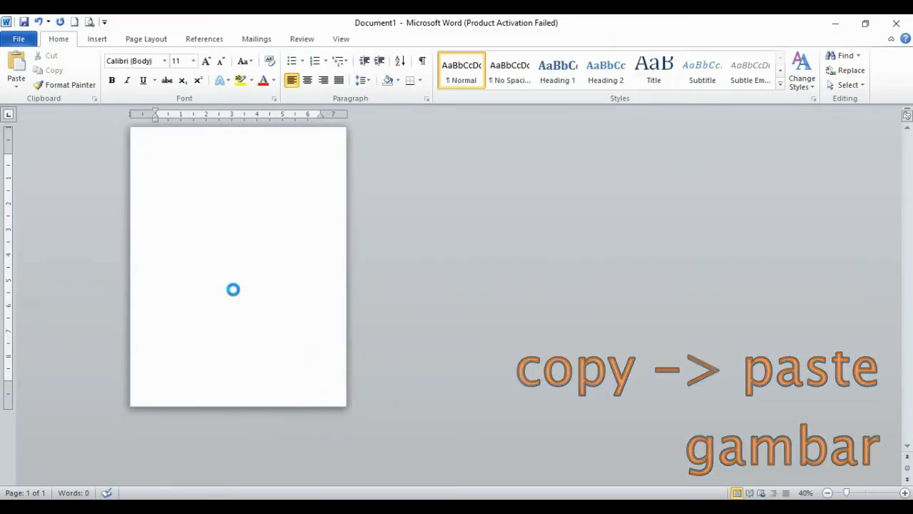
# Step: Crop the pasted scan to the strip holding the drummer, cooking and football pictures, about 1.38" high by 3.3" wide
pyautogui.click(302, 281)
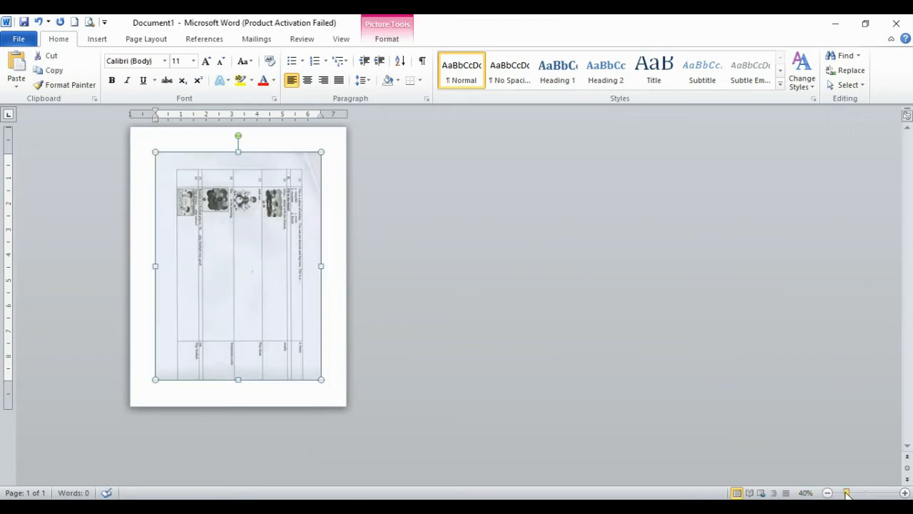
pyautogui.moveTo(847, 493); pyautogui.dragTo(850, 493)
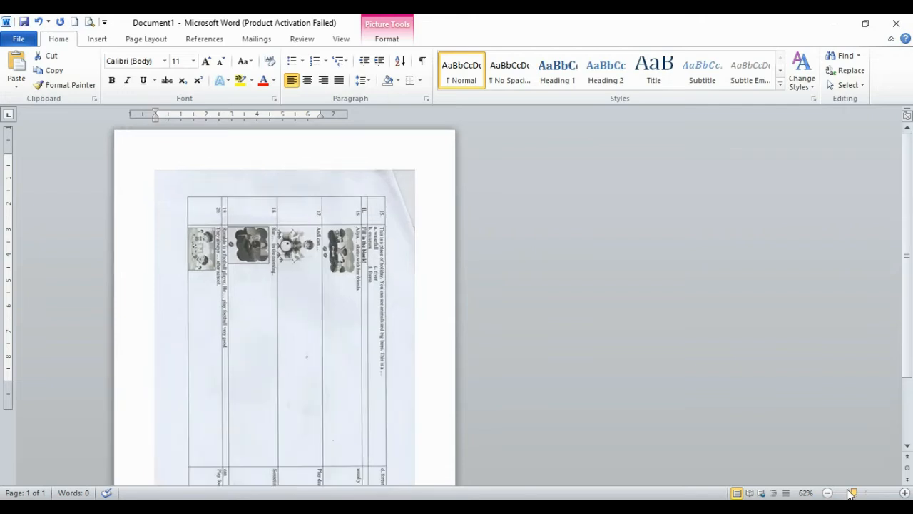
pyautogui.scroll(-2, 656, 388)
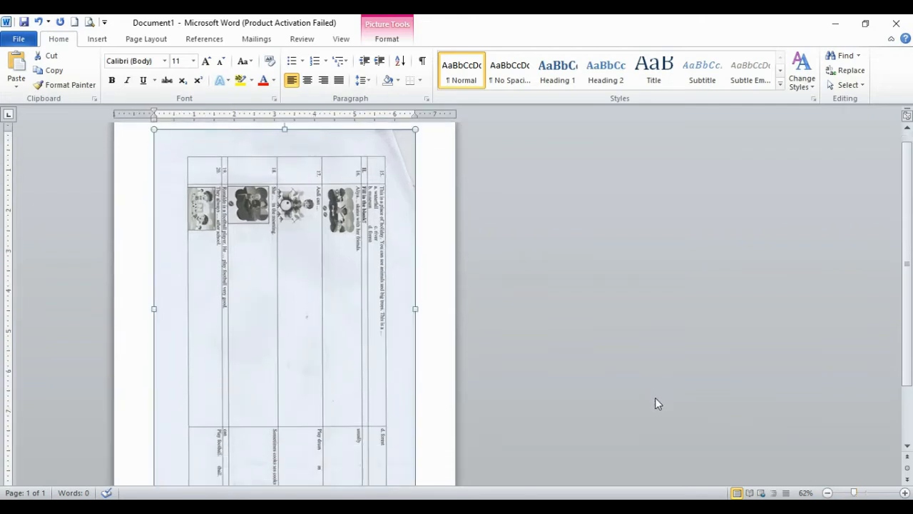
pyautogui.scroll(-1, 655, 398)
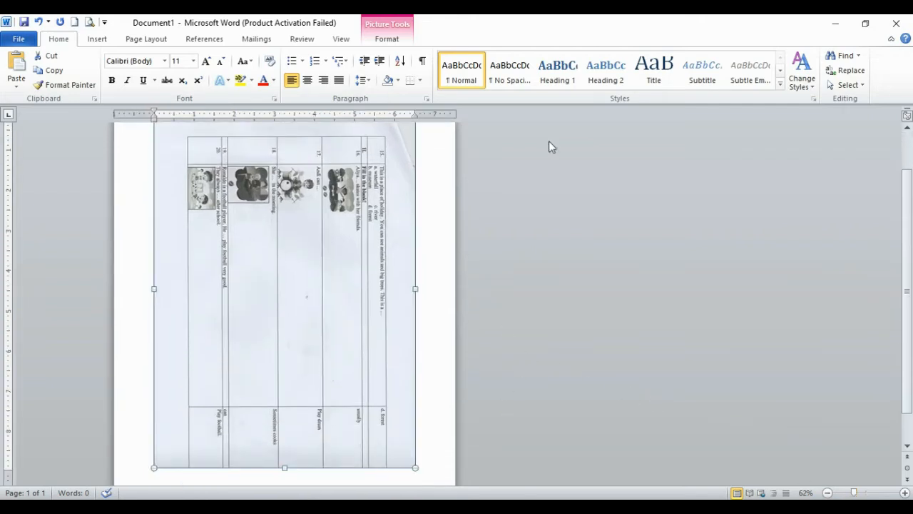
pyautogui.keyDown('ctrl'); pyautogui.scroll(-1, 372, 145); pyautogui.keyUp('ctrl')
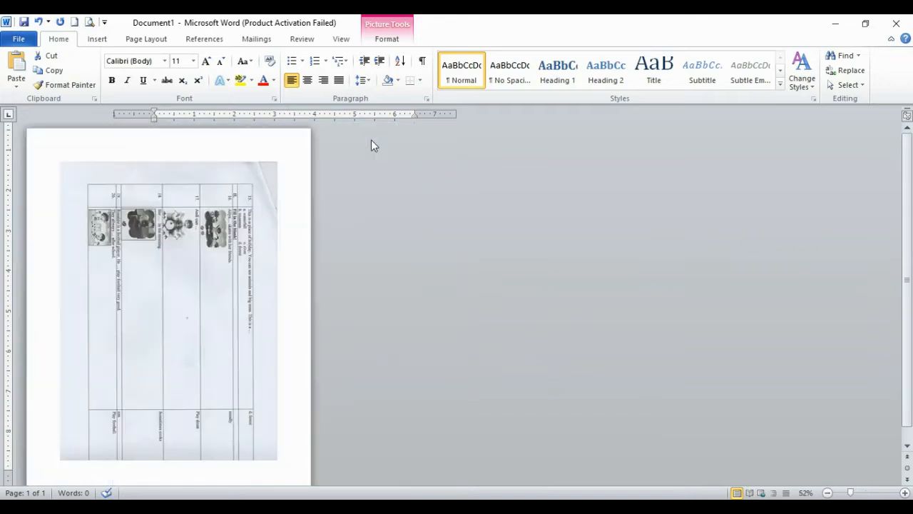
pyautogui.click(390, 42)
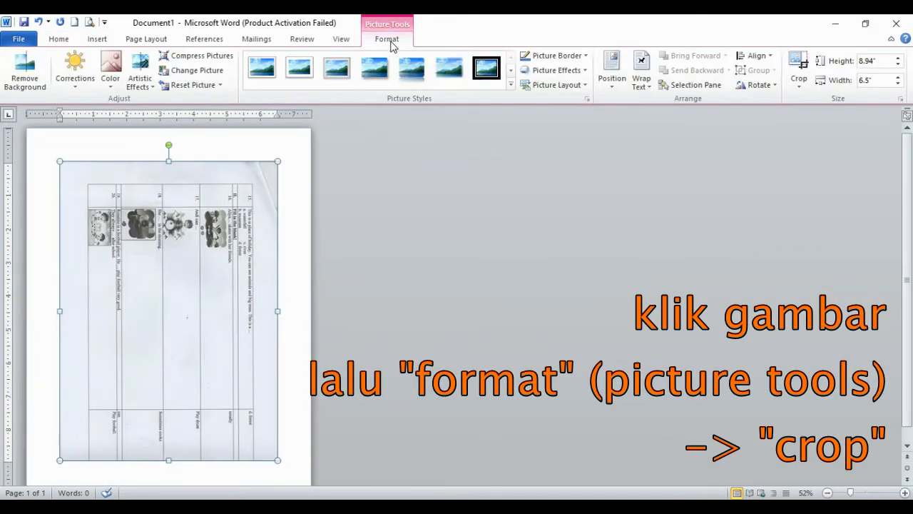
pyautogui.click(797, 68)
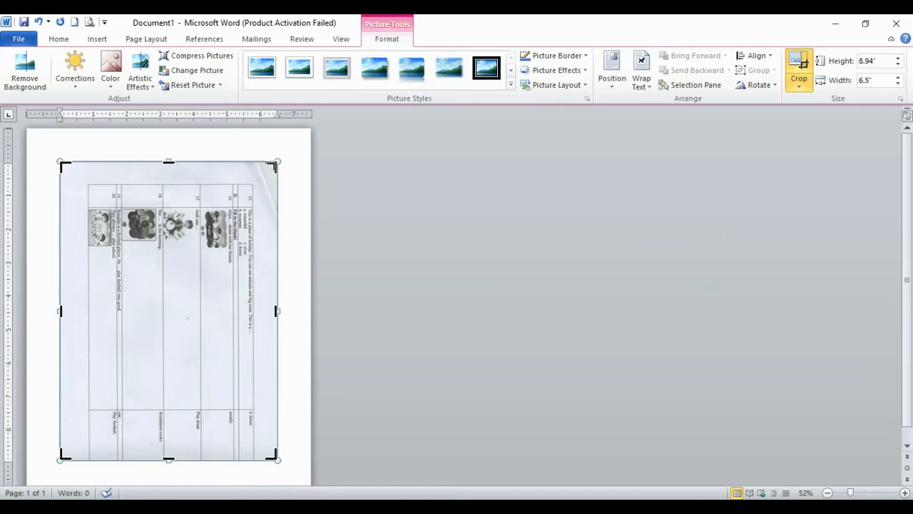
pyautogui.moveTo(275, 164); pyautogui.dragTo(194, 208)
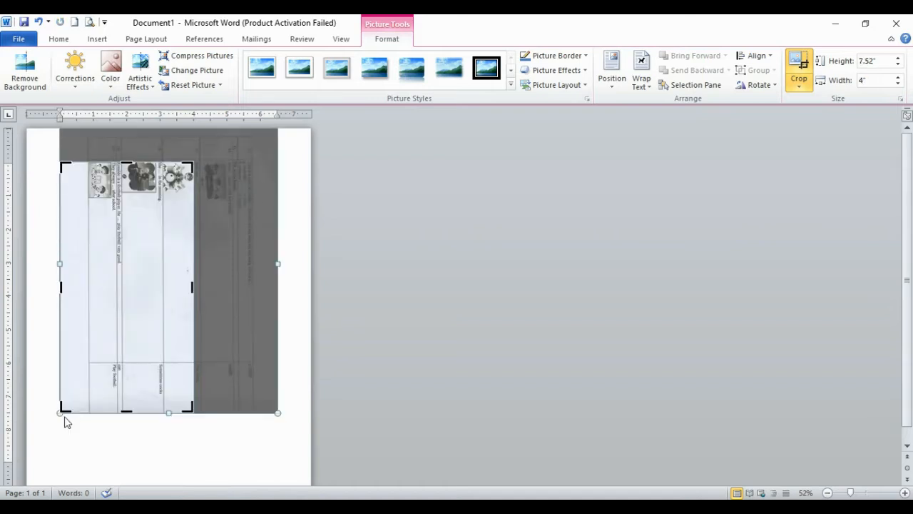
pyautogui.moveTo(63, 408); pyautogui.dragTo(84, 206)
pyautogui.click(289, 276)
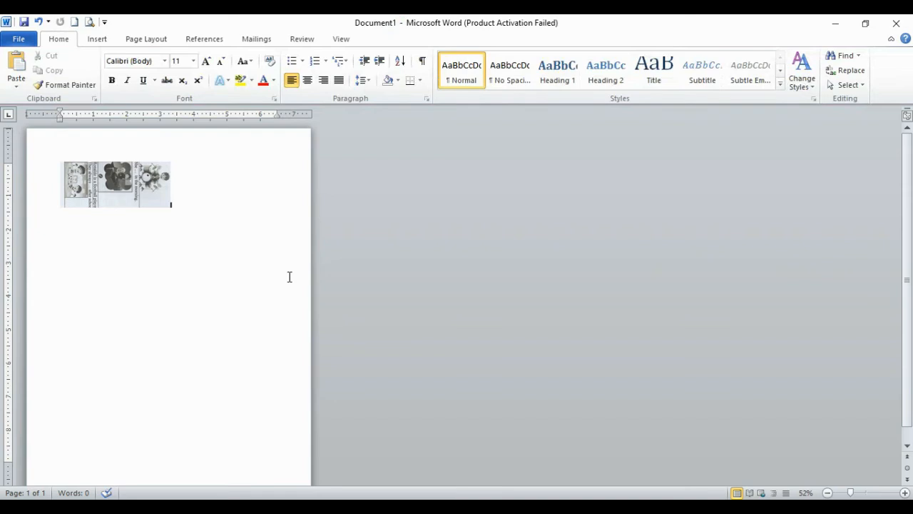
# Step: Rotate the cropped strip left 90° and enlarge it proportionally to about 3" by 7.17"
pyautogui.click(160, 189)
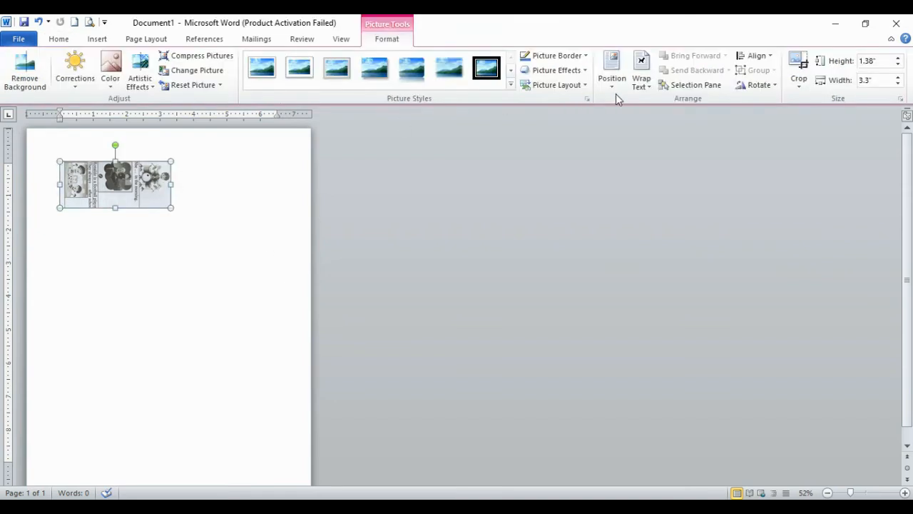
pyautogui.click(761, 89)
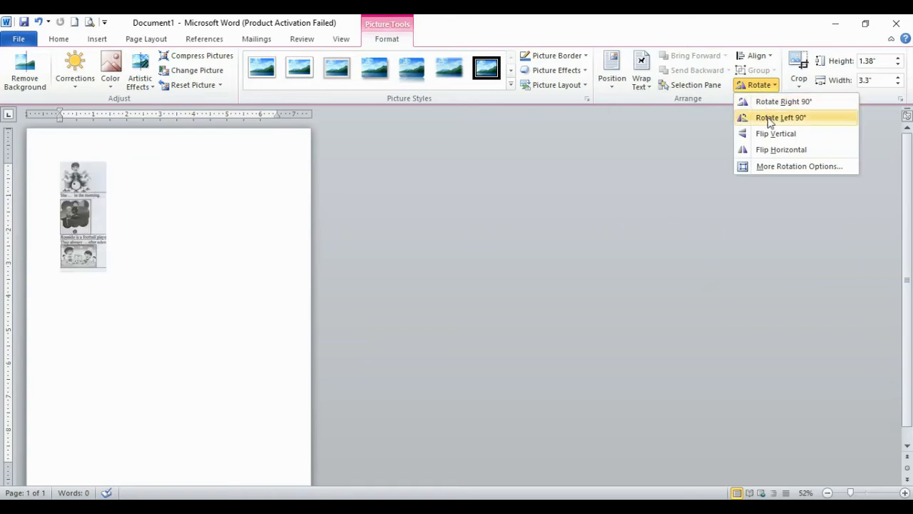
pyautogui.click(774, 118)
pyautogui.moveTo(107, 273); pyautogui.dragTo(161, 323)
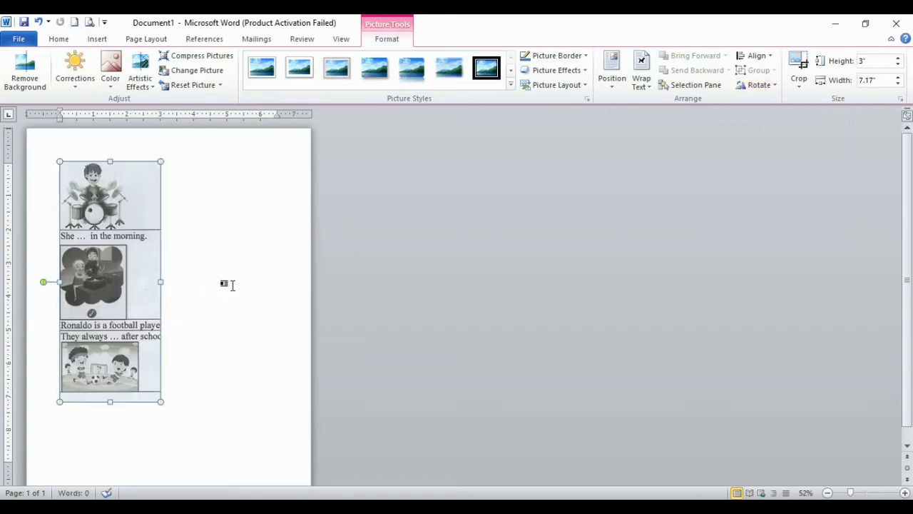
pyautogui.click(230, 283)
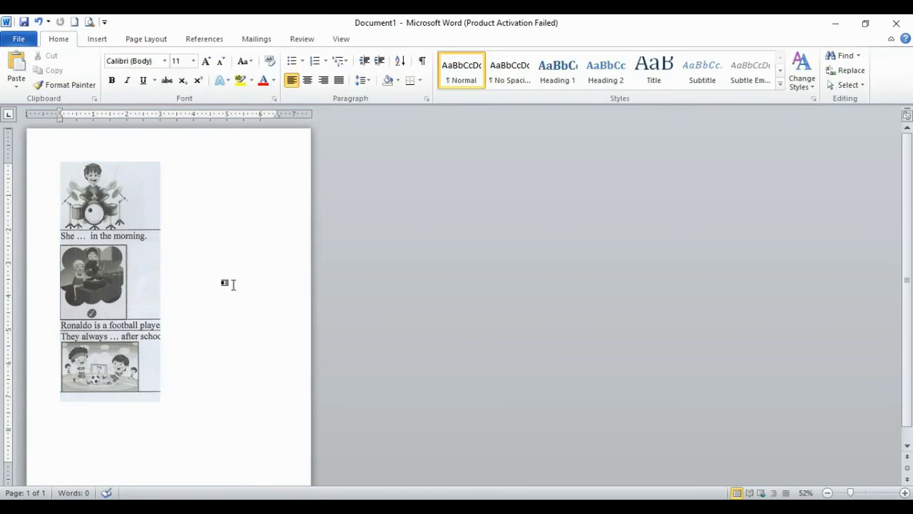
# Step: Crop the strip again to only the drummer picture, about 2.16" high by 2.08" wide
pyautogui.click(112, 227)
pyautogui.doubleClick(112, 227)
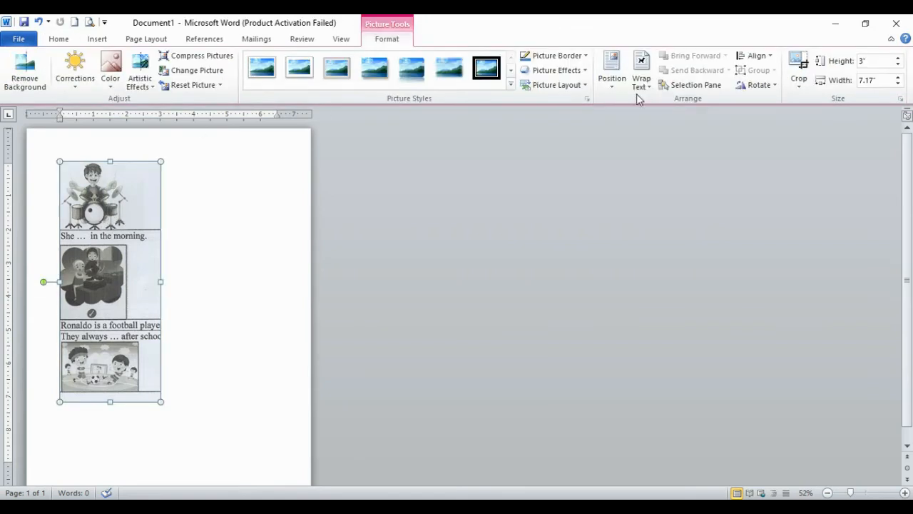
pyautogui.click(799, 80)
pyautogui.click(815, 102)
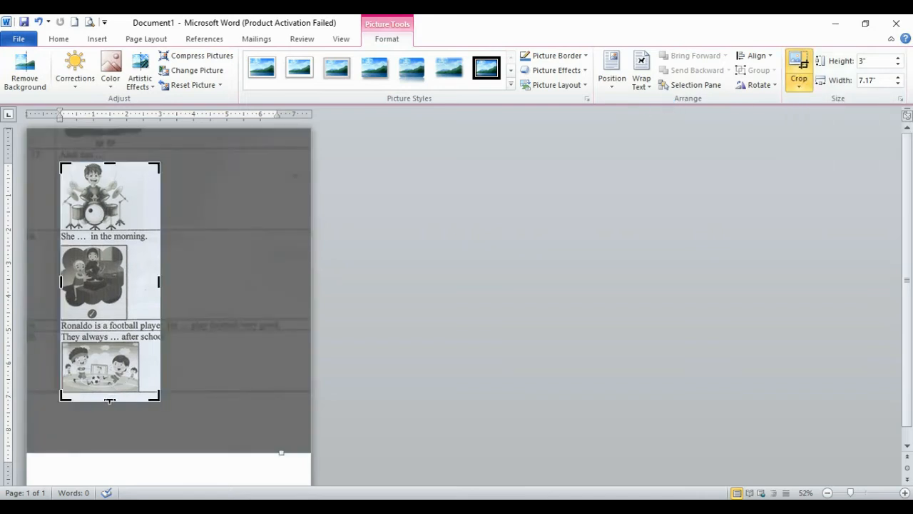
pyautogui.moveTo(112, 398); pyautogui.dragTo(123, 226)
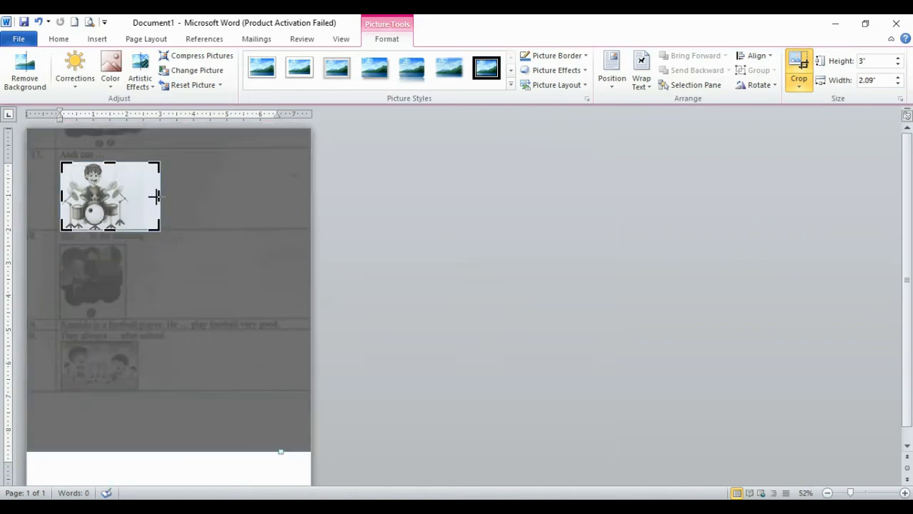
pyautogui.moveTo(154, 196); pyautogui.dragTo(133, 200)
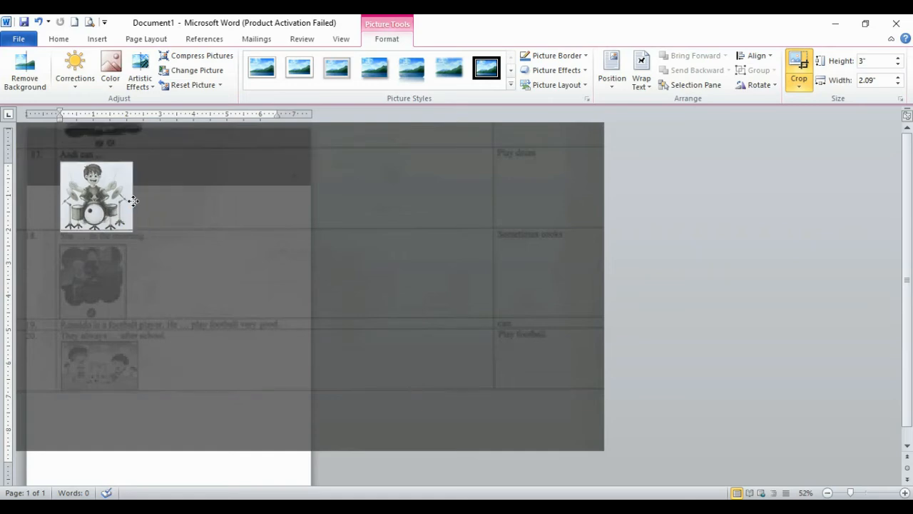
pyautogui.click(357, 224)
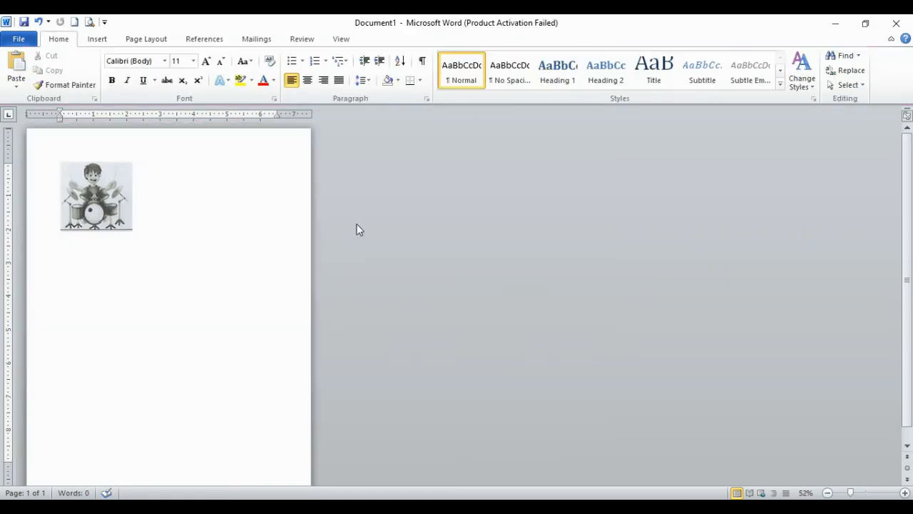
# Step: Enlarge the drummer picture proportionally to about 4.72" high by 4.55" wide and view the whole page
pyautogui.click(112, 217)
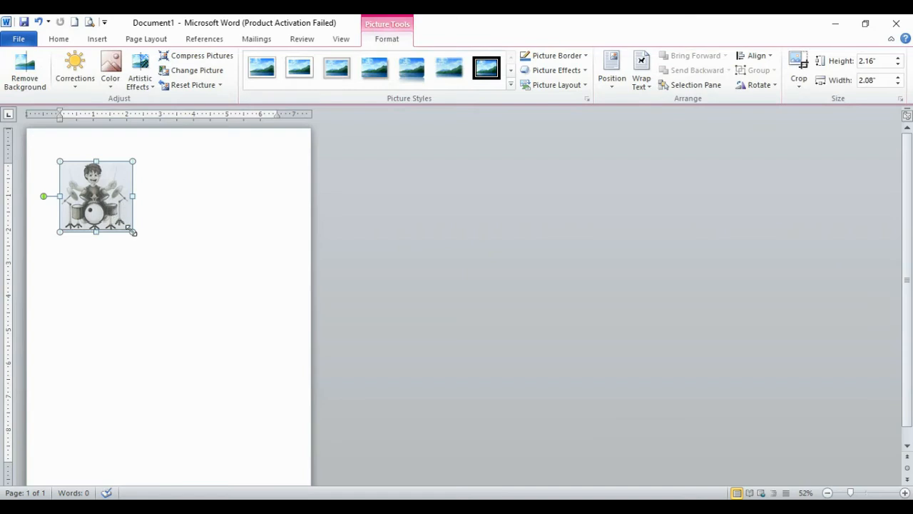
pyautogui.moveTo(133, 231); pyautogui.dragTo(220, 299)
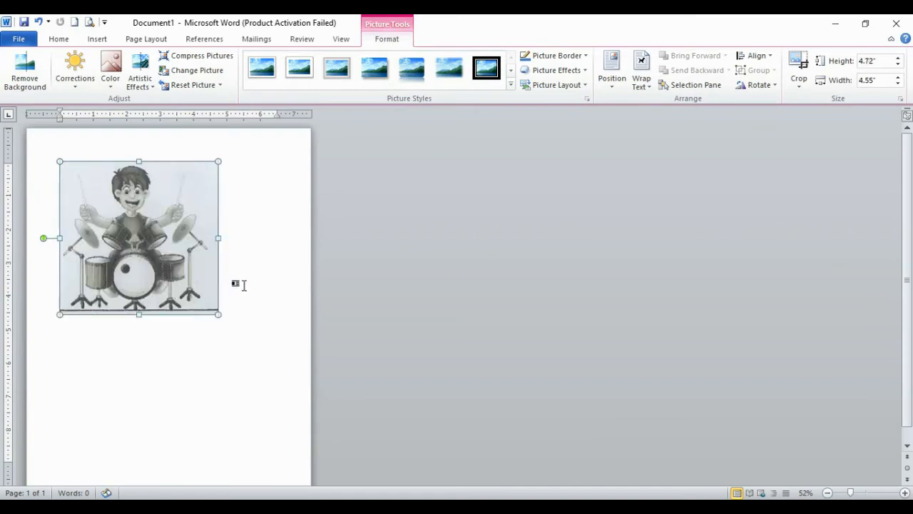
pyautogui.click(238, 282)
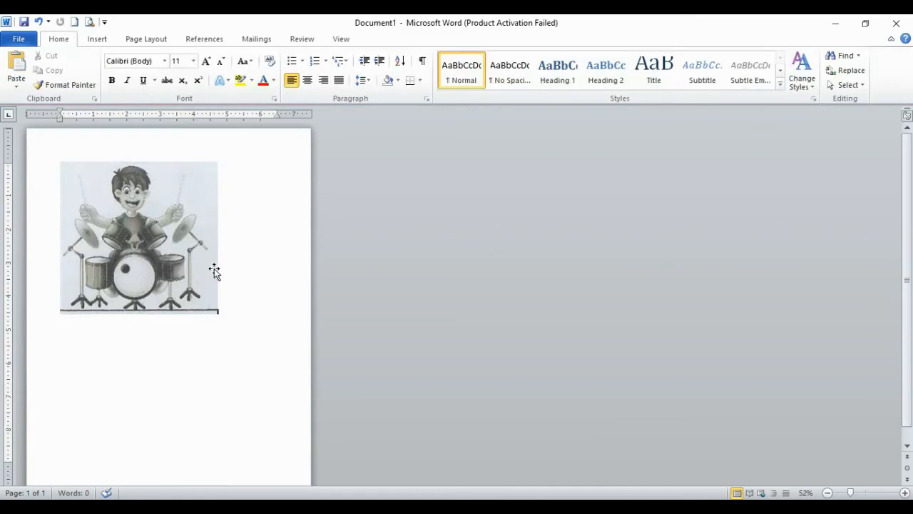
pyautogui.scroll(-3, 218, 275)
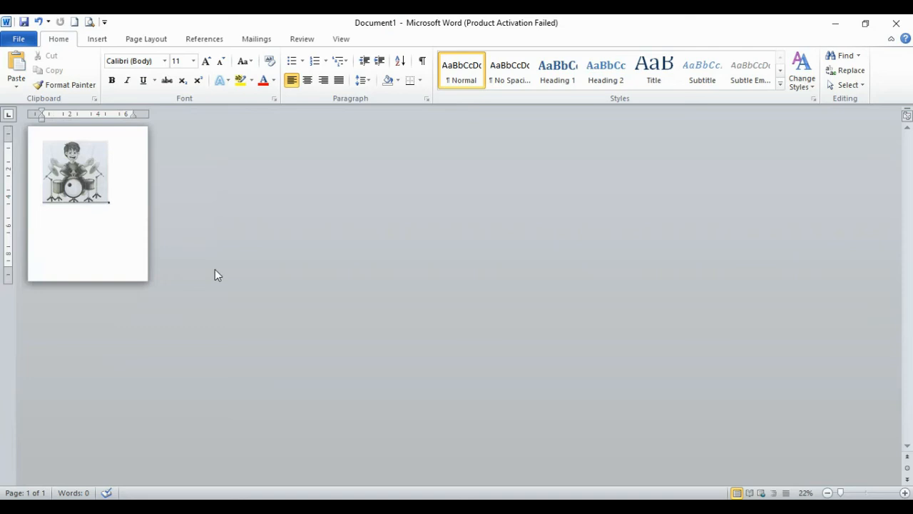
pyautogui.scroll(1, 214, 270)
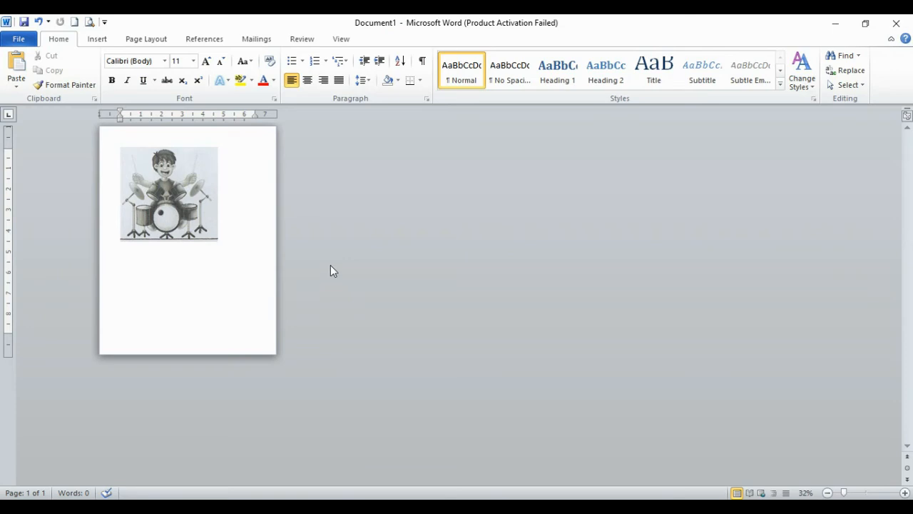
# Step: Minimize all open windows to show the desktop
pyautogui.press('super')
pyautogui.press('super')
pyautogui.press('super+d')
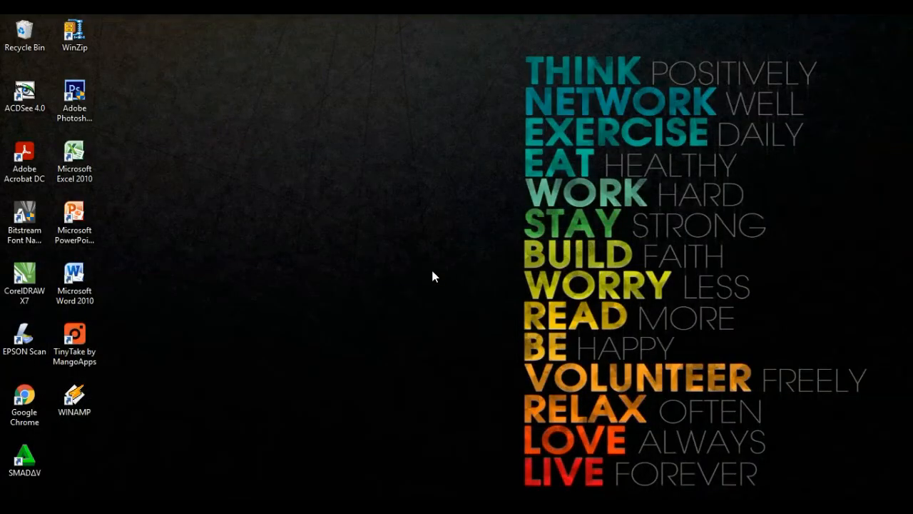